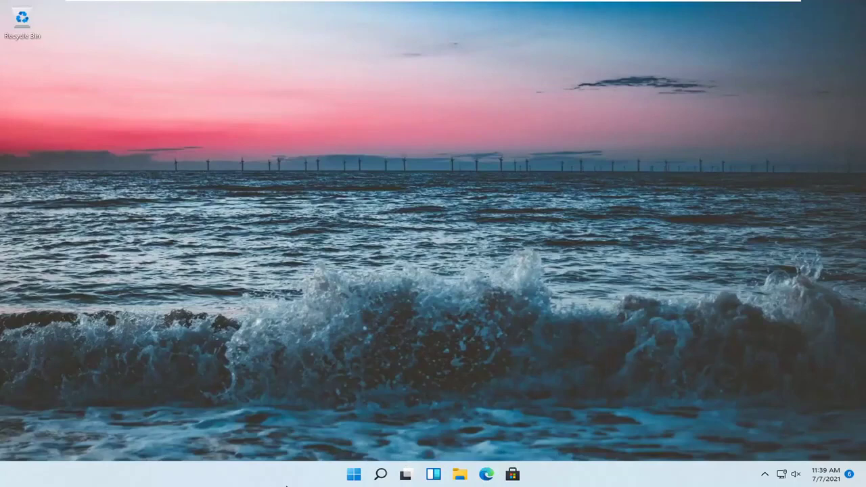
- Open the Proxy page of the Network & internet settings in Windows Settings
{"action": "right_click", "coordinate": [350, 480]}
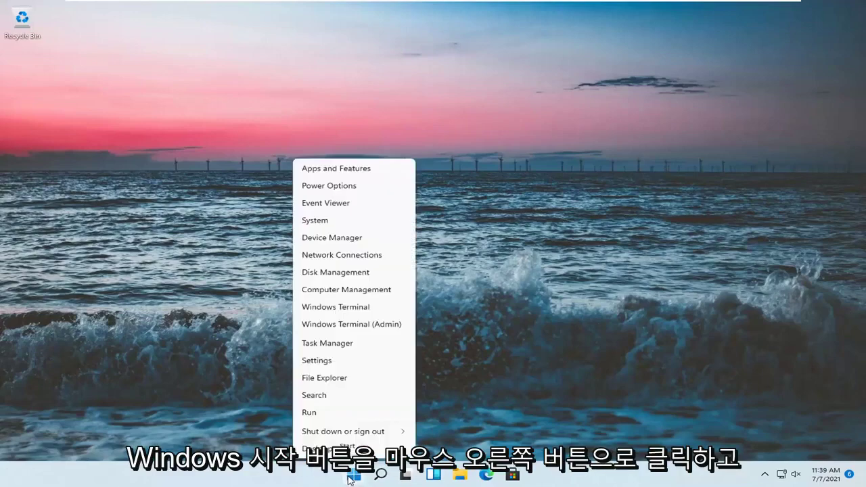
{"action": "left_click", "coordinate": [317, 361]}
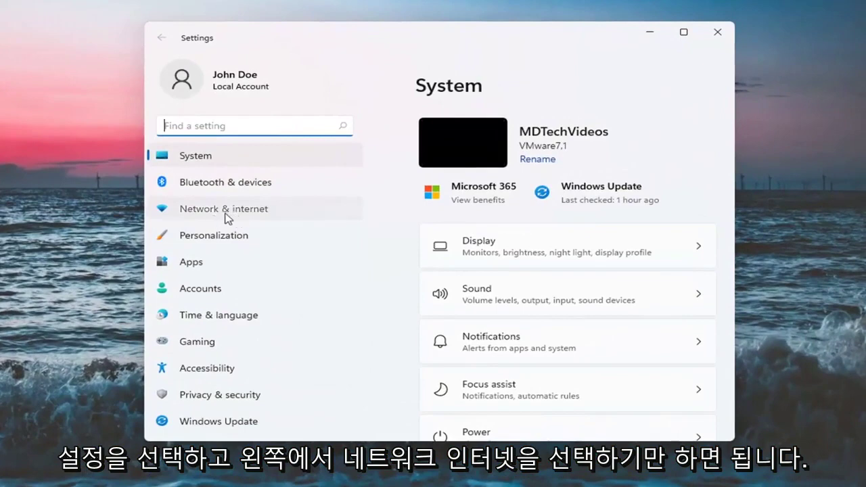
{"action": "left_click", "coordinate": [230, 215]}
{"action": "scroll", "coordinate": [561, 270], "scroll_direction": "down", "scroll_amount": 1}
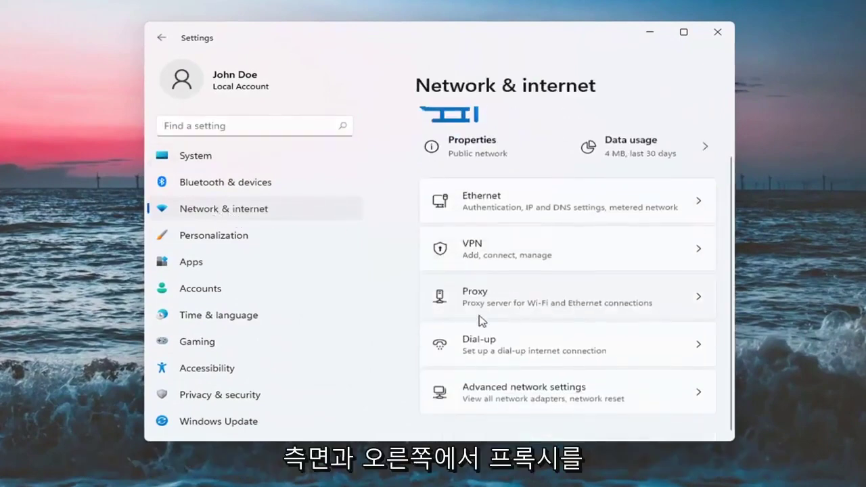
{"action": "left_click", "coordinate": [510, 304]}
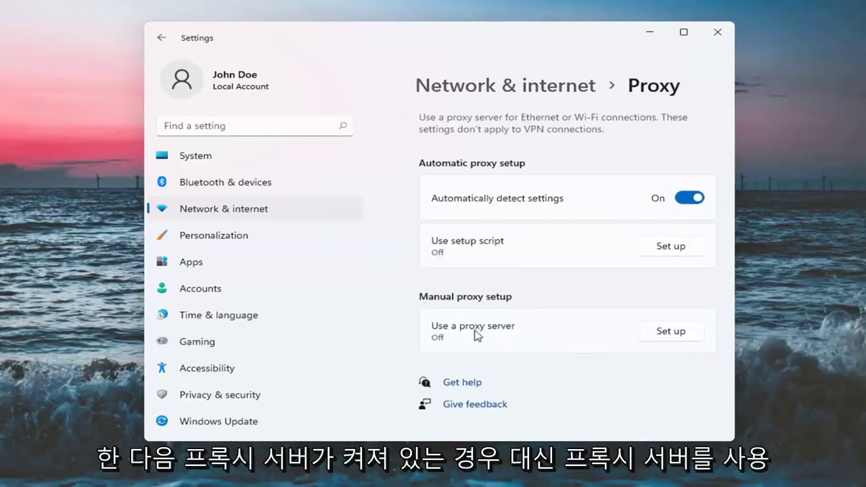
- Turn on the manual proxy server and save the setting
{"action": "left_click", "coordinate": [665, 333]}
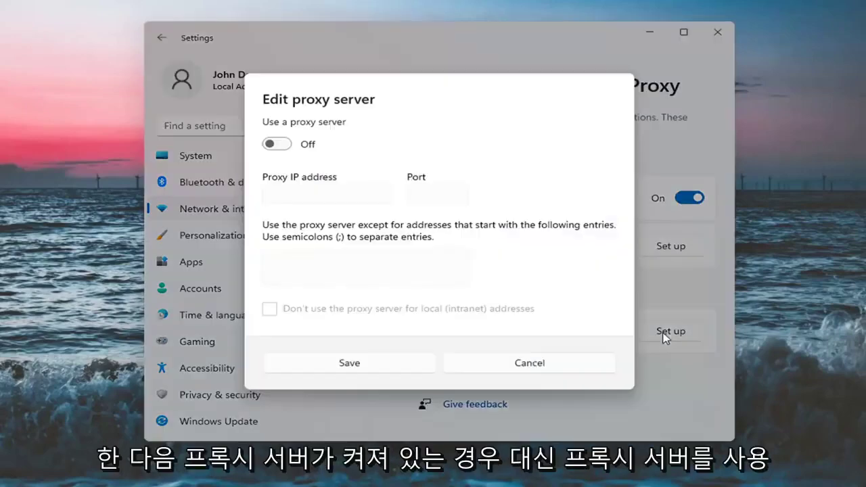
{"action": "left_click", "coordinate": [278, 145]}
{"action": "left_click", "coordinate": [376, 366]}
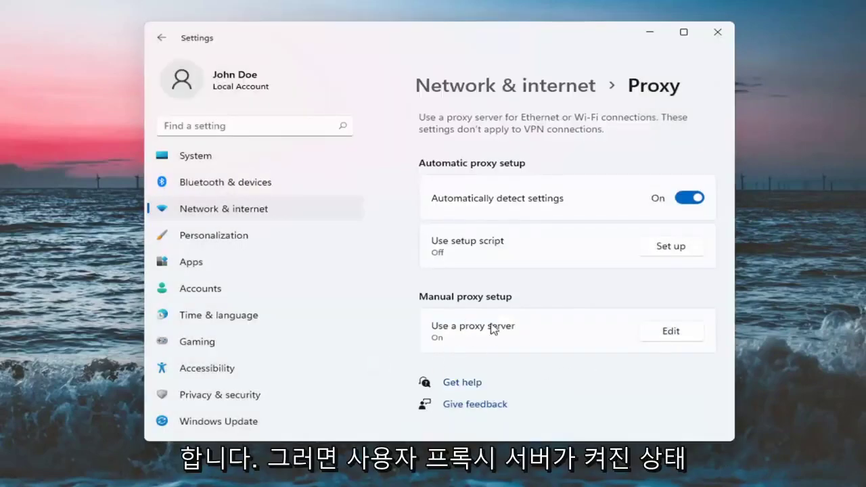
- Turn off the manual proxy server and save the setting
{"action": "left_click", "coordinate": [677, 333]}
{"action": "left_click", "coordinate": [271, 147]}
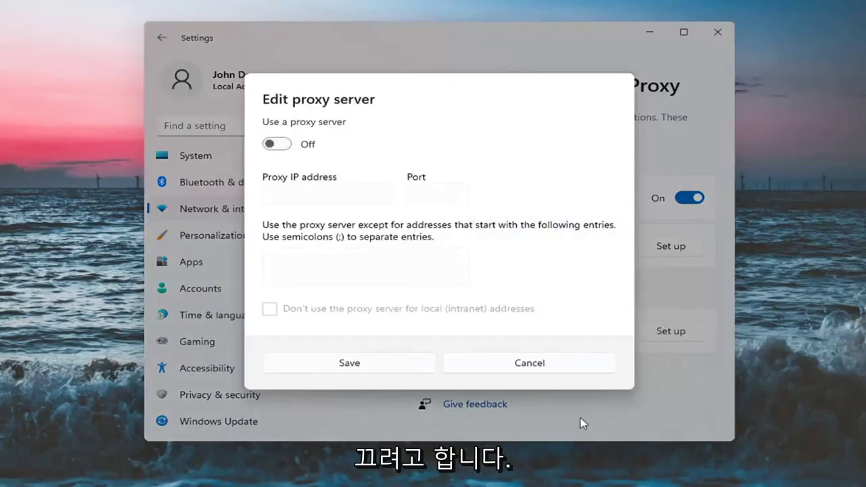
{"action": "left_click", "coordinate": [352, 364]}
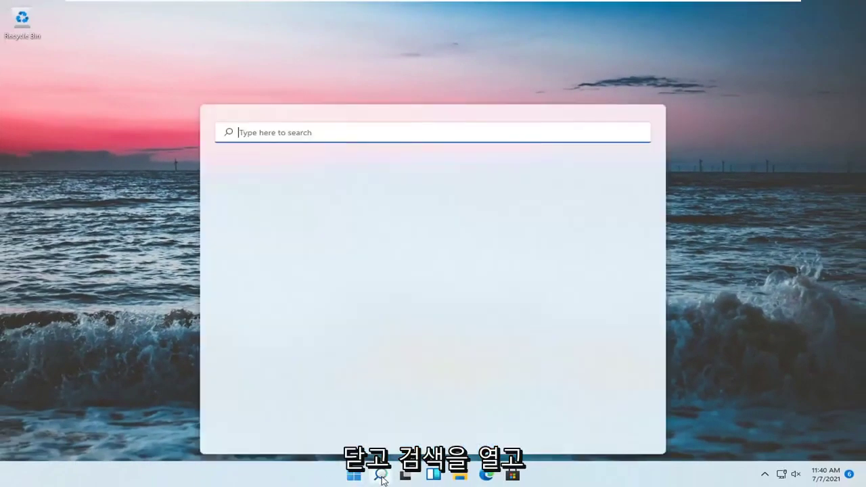
- Search for "control panel", open Control Panel and set its view to Category
{"action": "type", "text": "control p"}
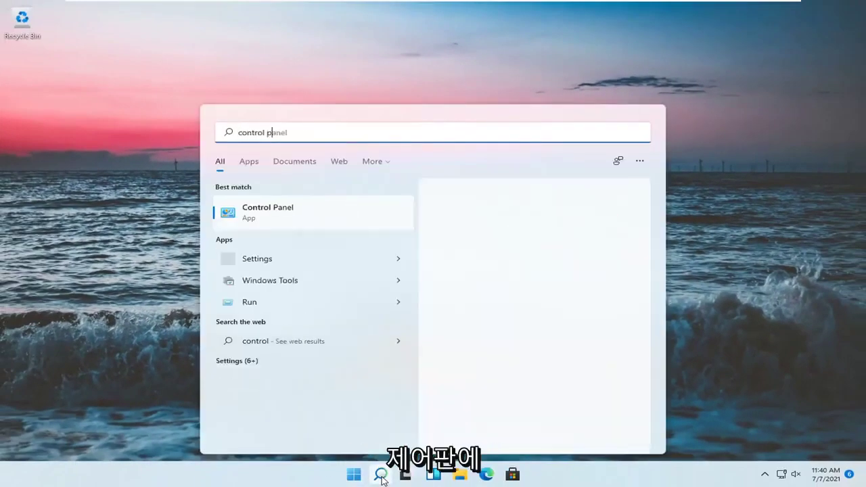
{"action": "type", "text": "anel"}
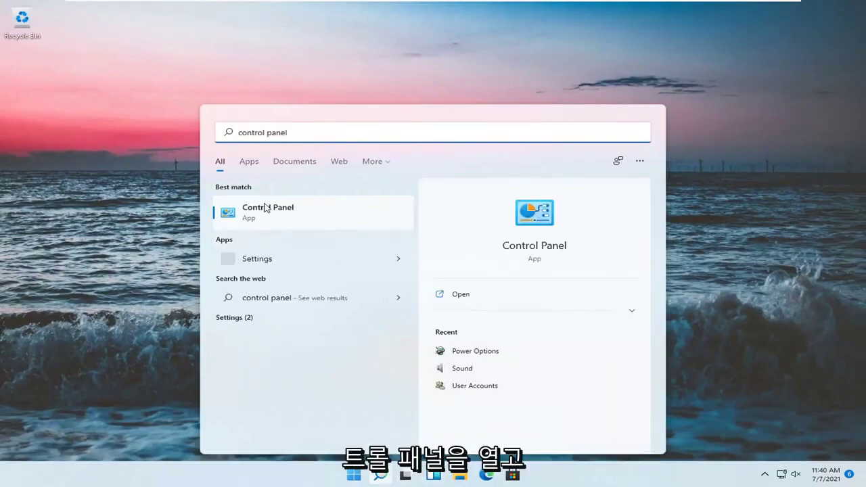
{"action": "left_click", "coordinate": [265, 208]}
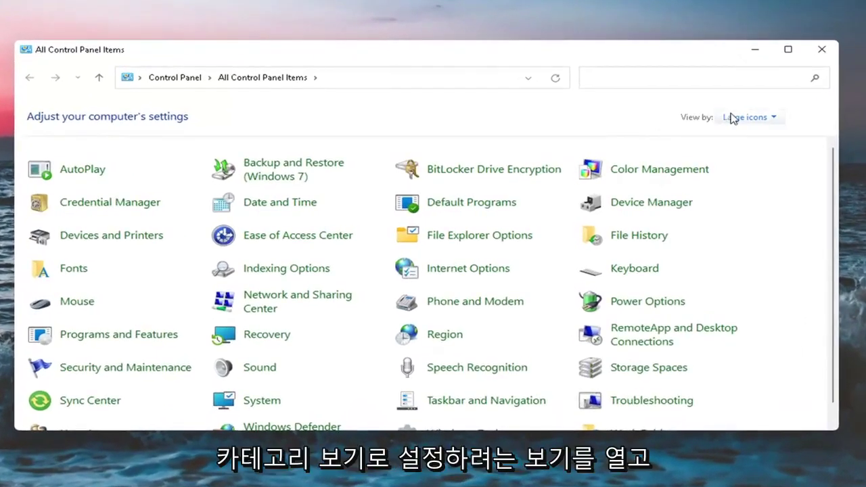
{"action": "left_click", "coordinate": [742, 119]}
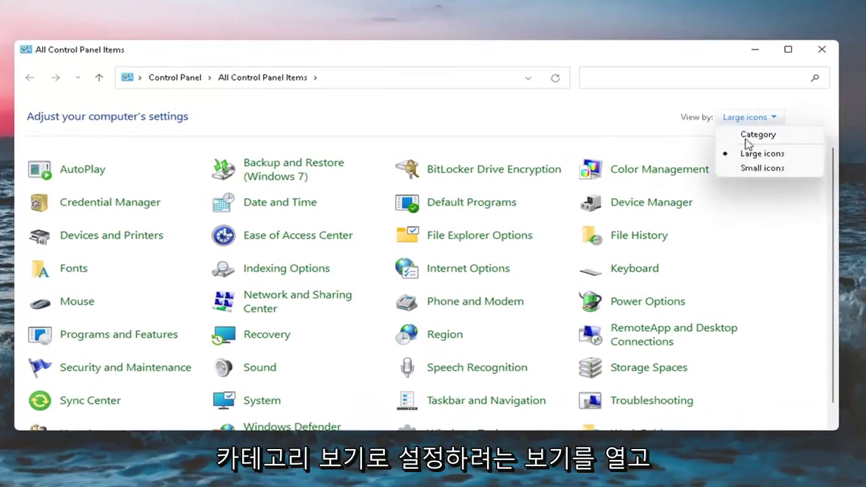
{"action": "left_click", "coordinate": [747, 136]}
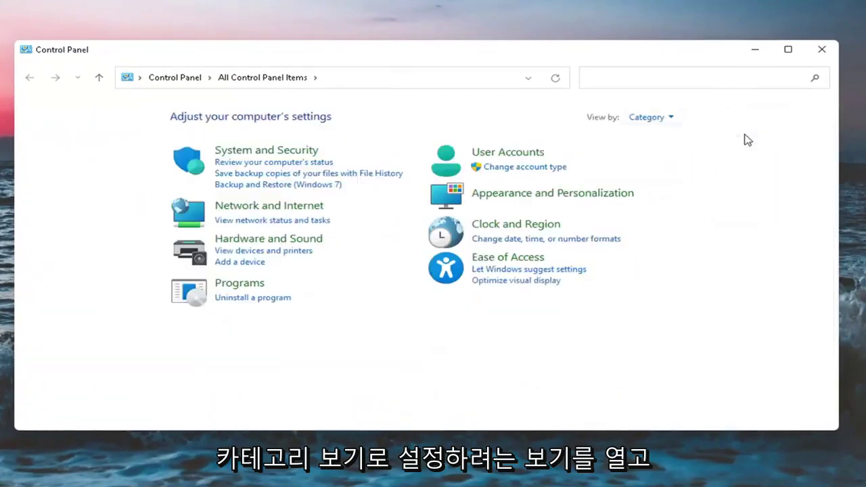
- Open the properties of the Ethernet0 connection through the Network and Sharing Center
{"action": "left_click", "coordinate": [273, 209]}
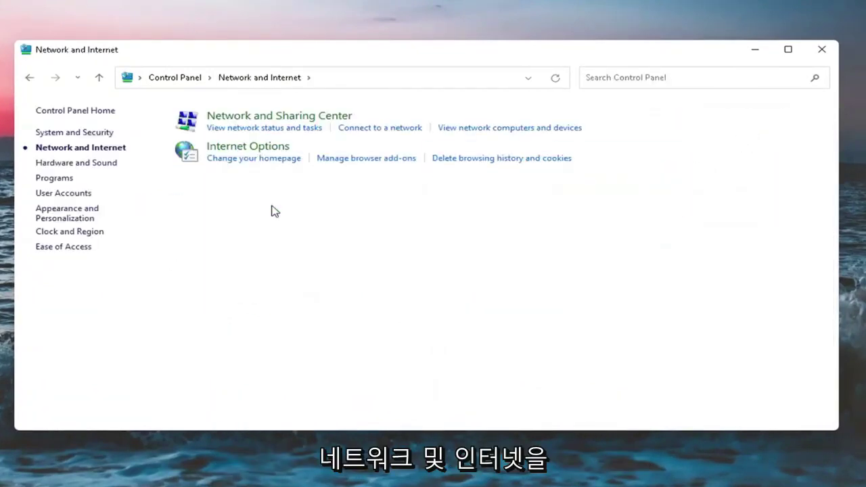
{"action": "left_click", "coordinate": [275, 119]}
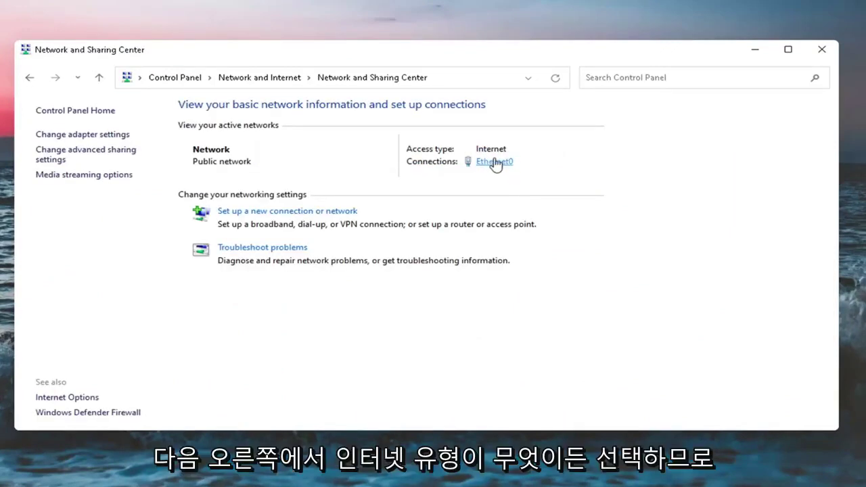
{"action": "left_click", "coordinate": [495, 163]}
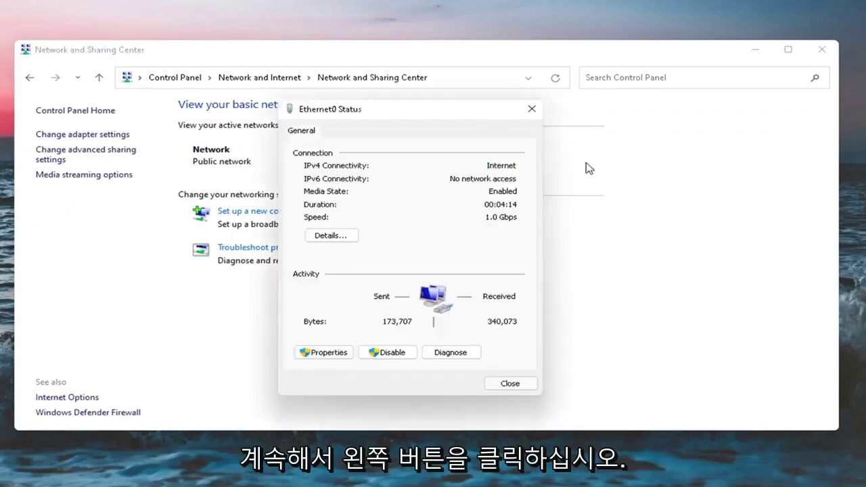
{"action": "left_click", "coordinate": [321, 358]}
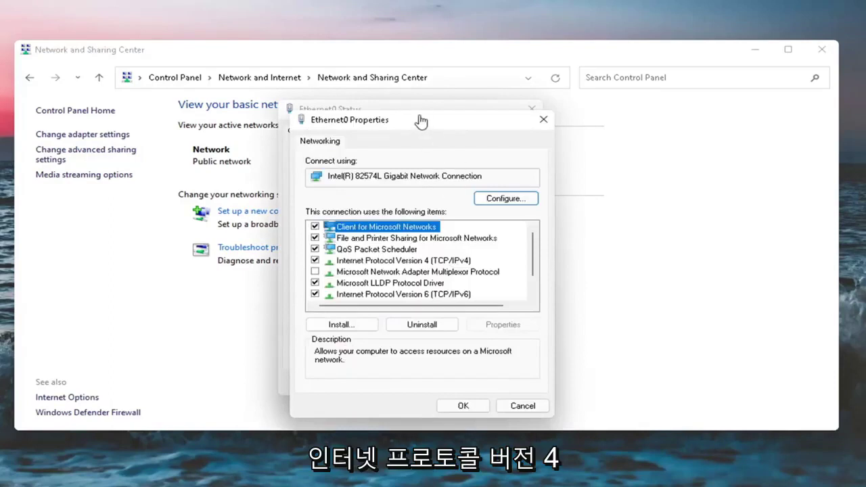
- Confirm Internet Protocol Version 4 (TCP/IPv4) with automatic IP and DNS server addresses, and close the connection's dialogs
{"action": "left_click_drag", "start_coordinate": [421, 120], "coordinate": [417, 92]}
{"action": "left_click", "coordinate": [433, 232]}
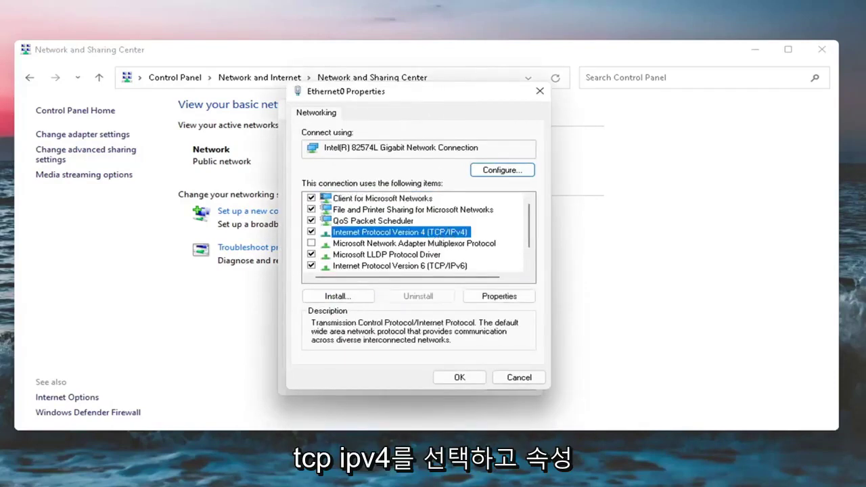
{"action": "left_click", "coordinate": [499, 297]}
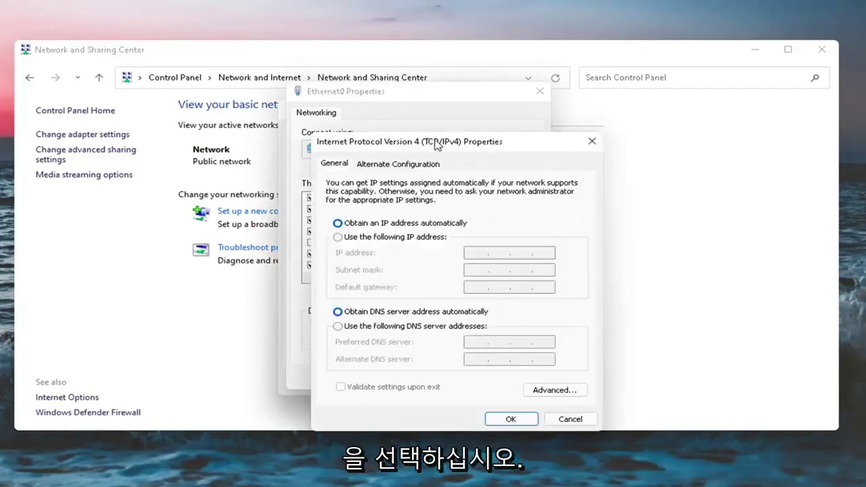
{"action": "left_click_drag", "start_coordinate": [428, 135], "coordinate": [400, 79]}
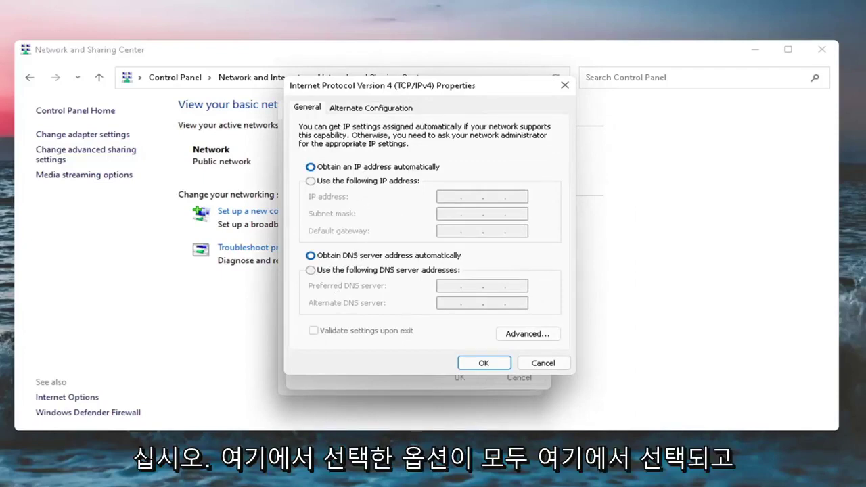
{"action": "left_click", "coordinate": [484, 364]}
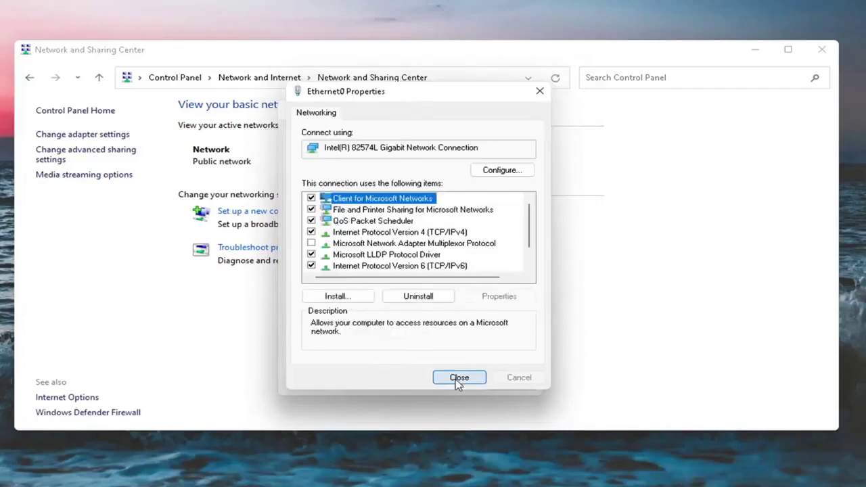
{"action": "left_click", "coordinate": [458, 381]}
{"action": "left_click", "coordinate": [509, 387]}
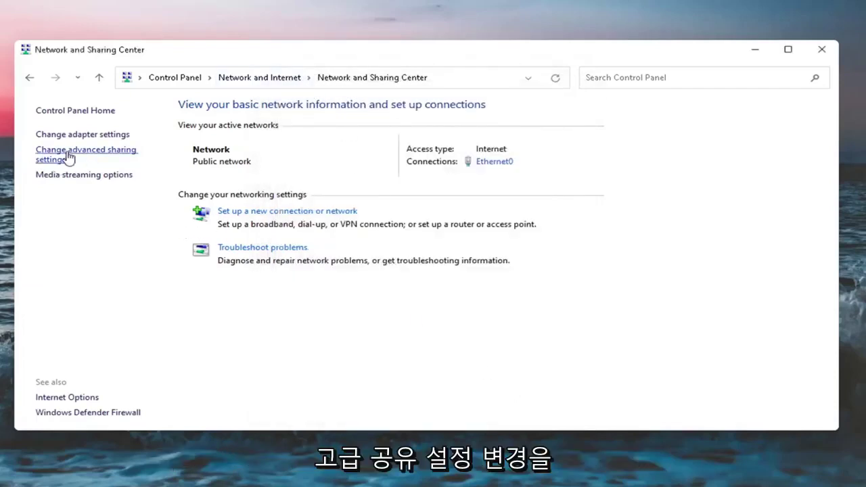
- Turn on file and printer sharing for the Private profile in the advanced sharing settings
{"action": "left_click", "coordinate": [90, 152]}
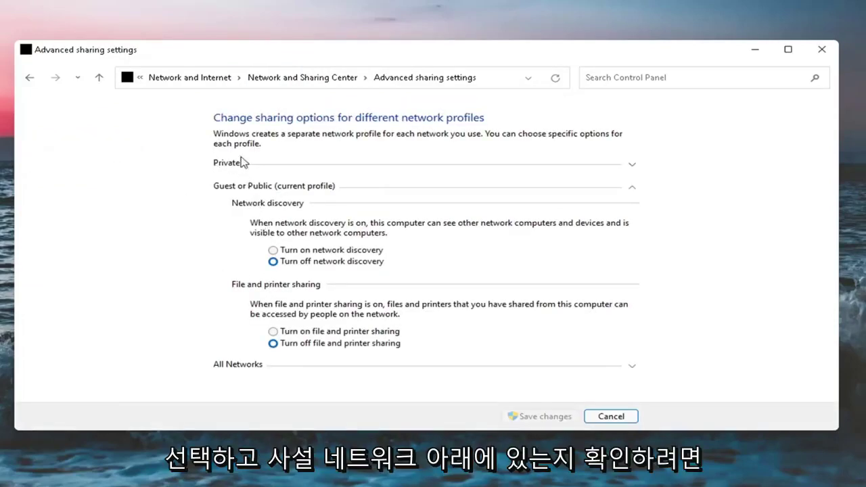
{"action": "left_click", "coordinate": [629, 169]}
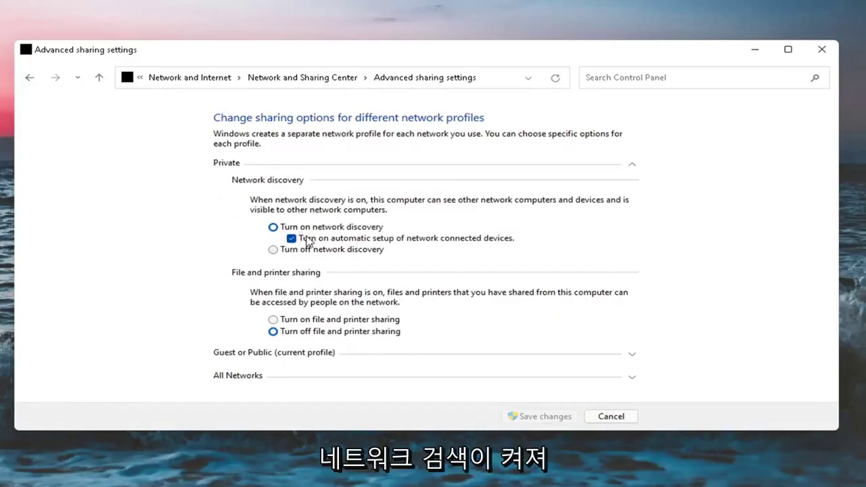
{"action": "left_click", "coordinate": [274, 320]}
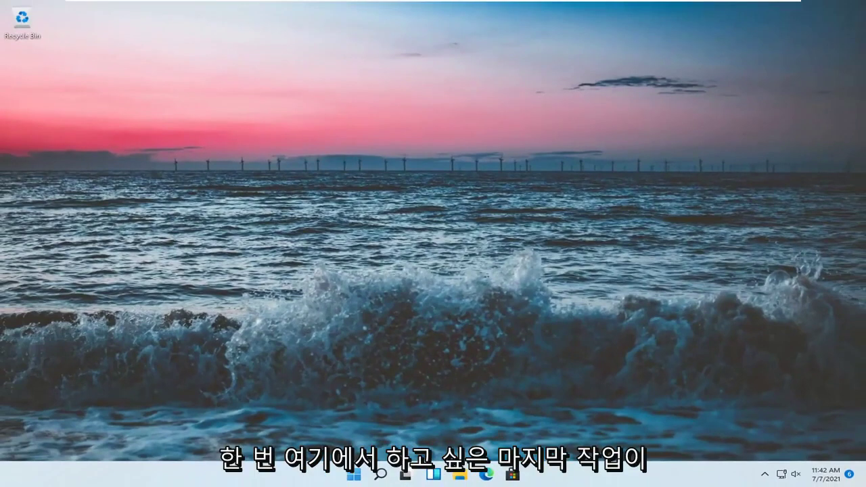
- Search for "windows features" and open the Turn Windows features on or off dialog
{"action": "left_click", "coordinate": [380, 476]}
{"action": "type", "text": "windows features"}
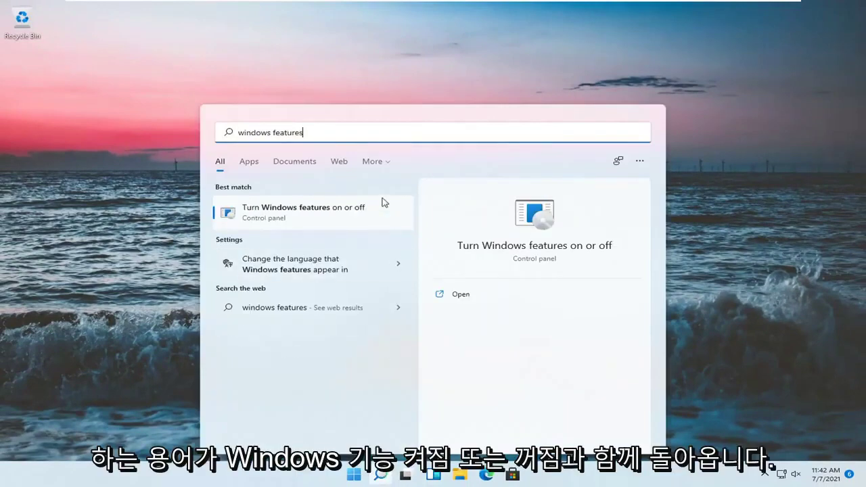
{"action": "left_click", "coordinate": [313, 216]}
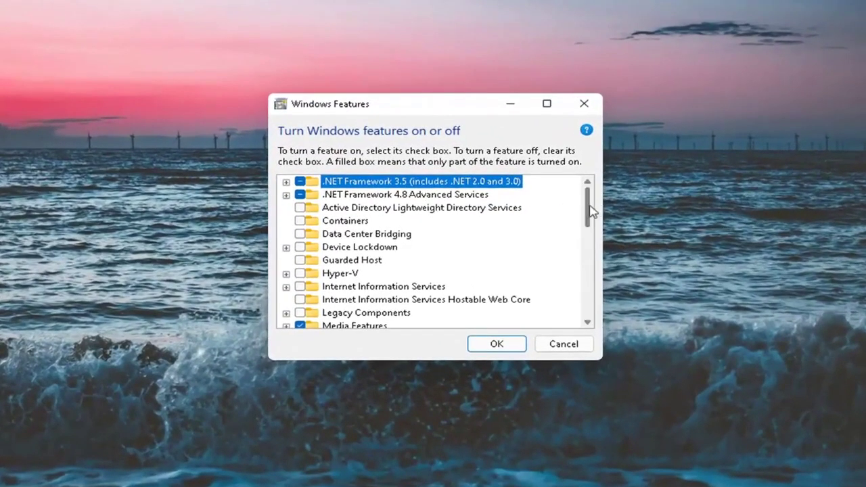
- Enable SMB 1.0/CIFS File Sharing Support with its Automatic Removal, Client and Server components, and apply the feature changes
{"action": "left_click_drag", "start_coordinate": [589, 210], "coordinate": [585, 268]}
{"action": "left_click", "coordinate": [359, 262]}
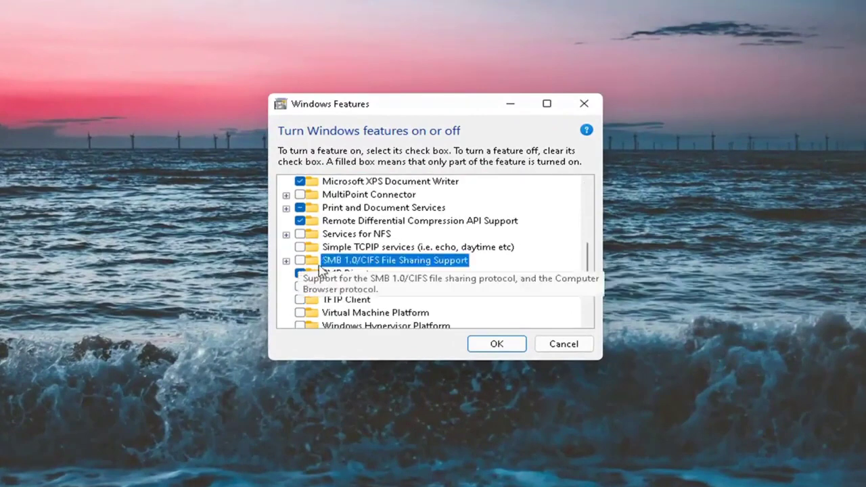
{"action": "left_click", "coordinate": [286, 261]}
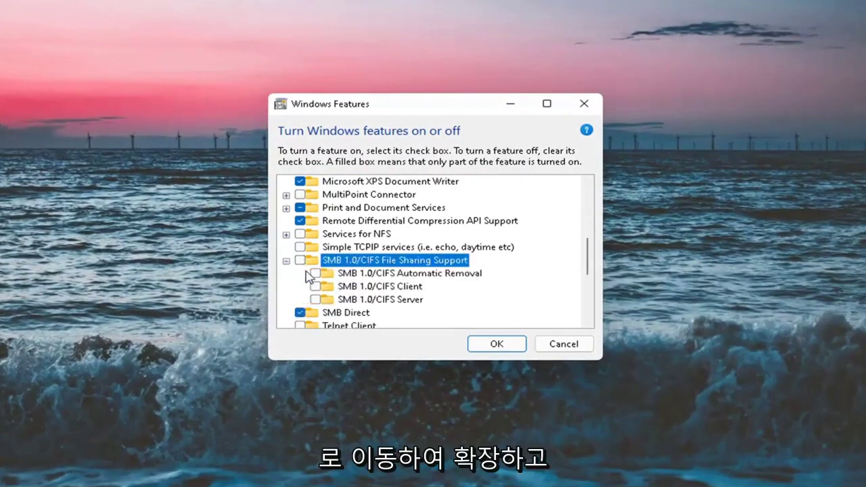
{"action": "left_click", "coordinate": [315, 299]}
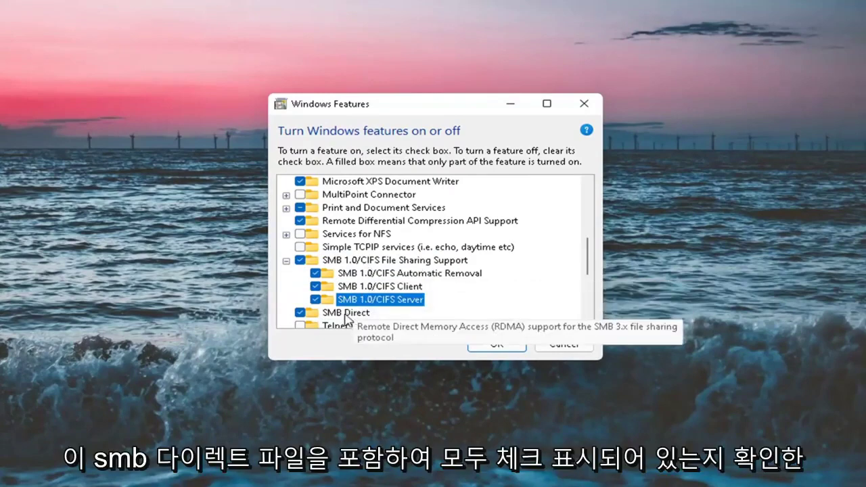
{"action": "left_click", "coordinate": [493, 344]}
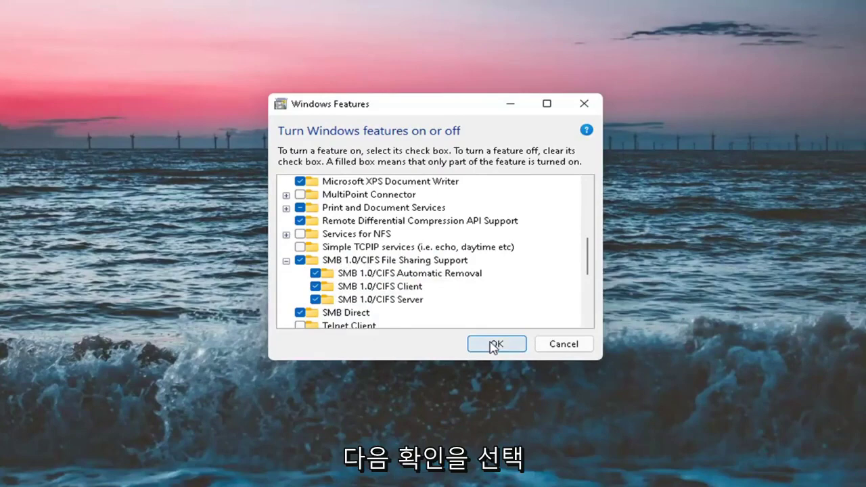